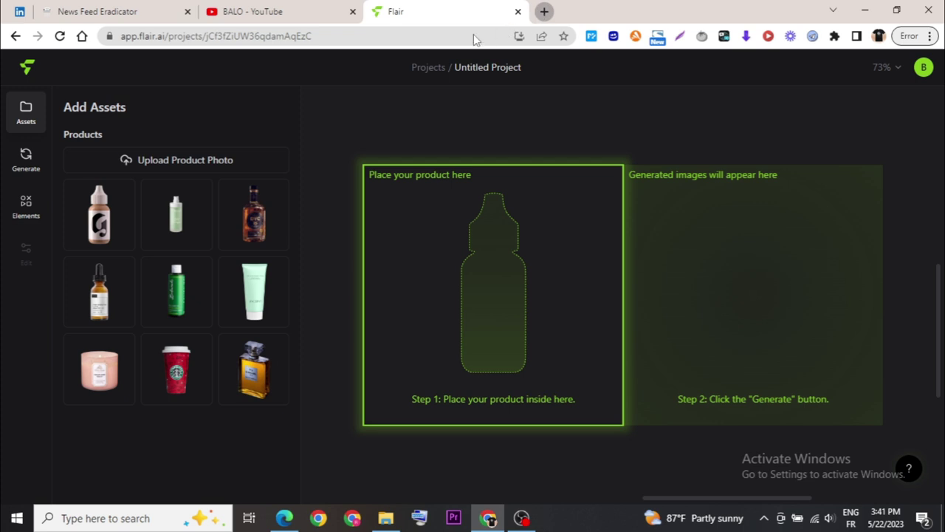
key("ctrl+t")
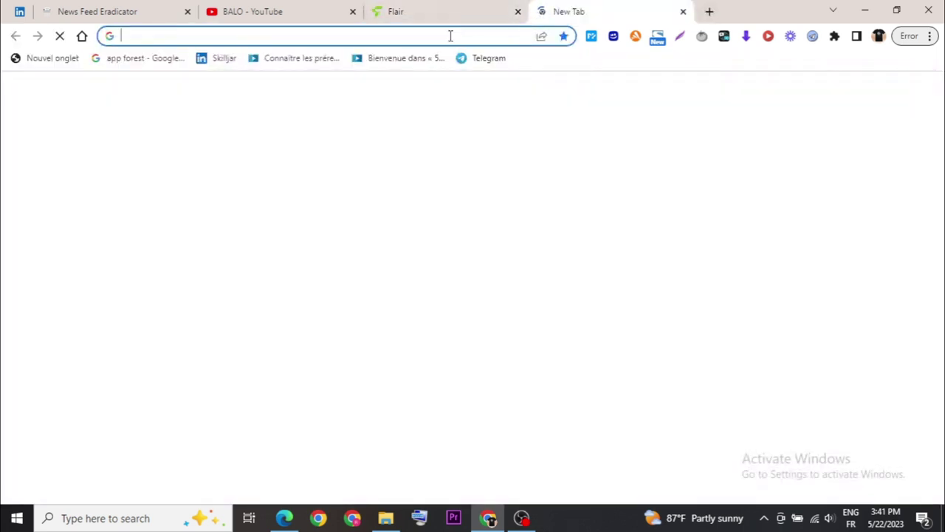
left_click(493, 520)
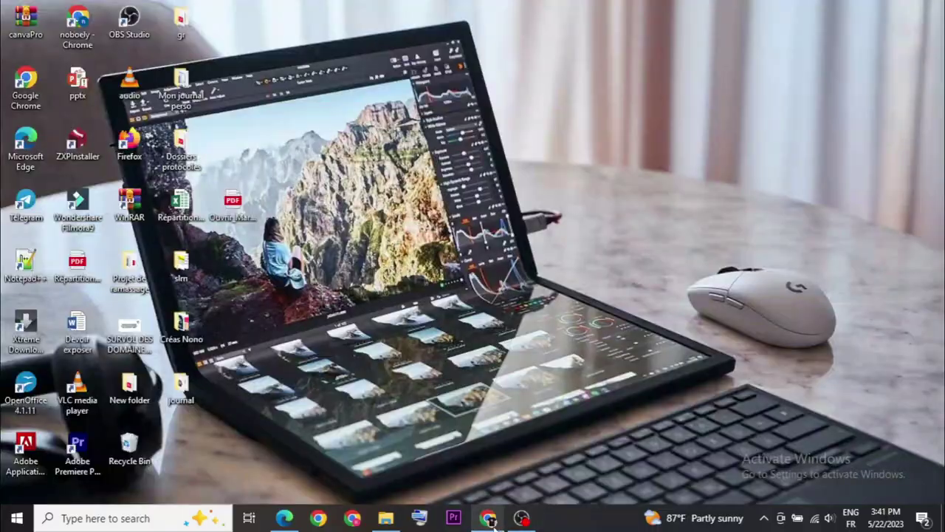
left_click(491, 520)
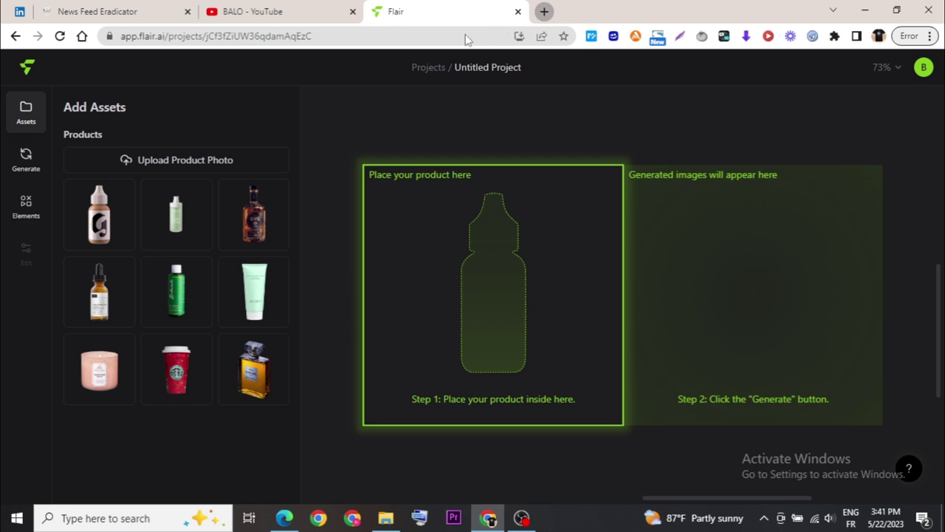
key("ctrl+t")
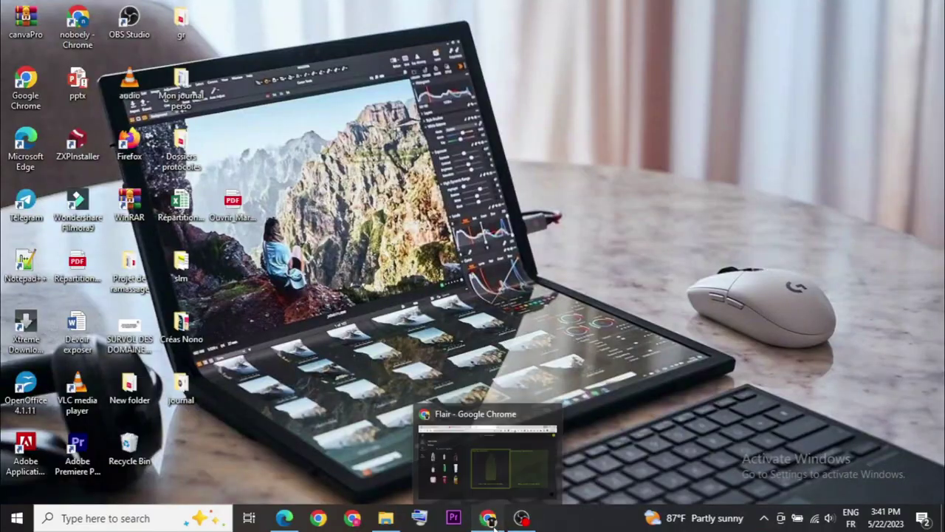
left_click(488, 519)
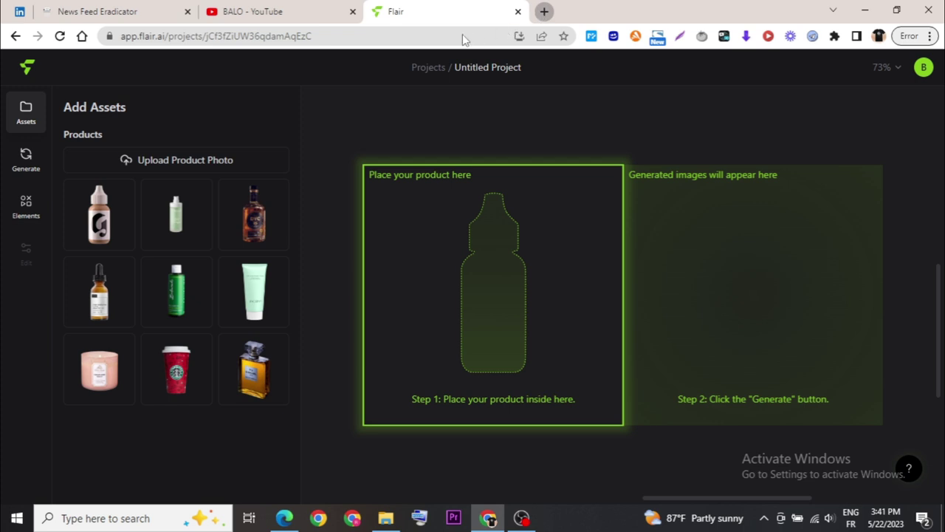
In a new tab, search Google for 'flair ai' and open the flair.ai homepage from the results
key("ctrl+t")
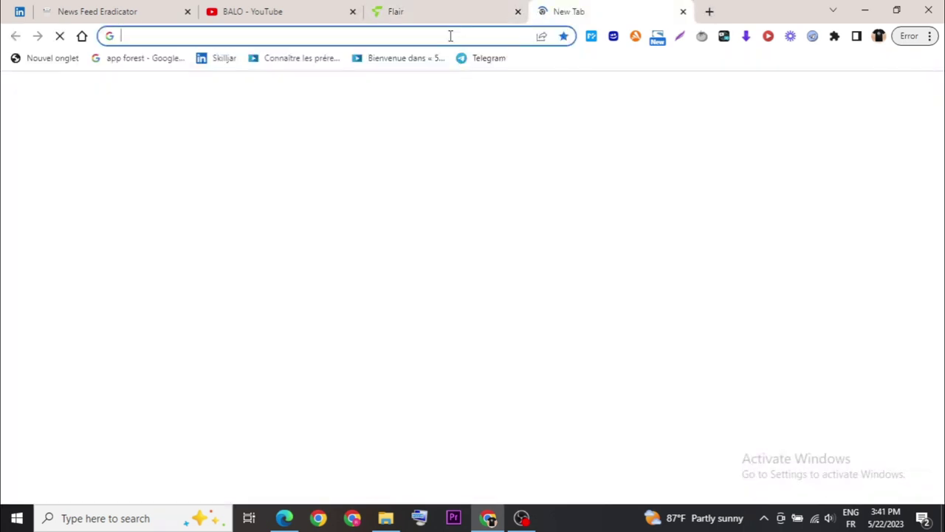
left_click(451, 36)
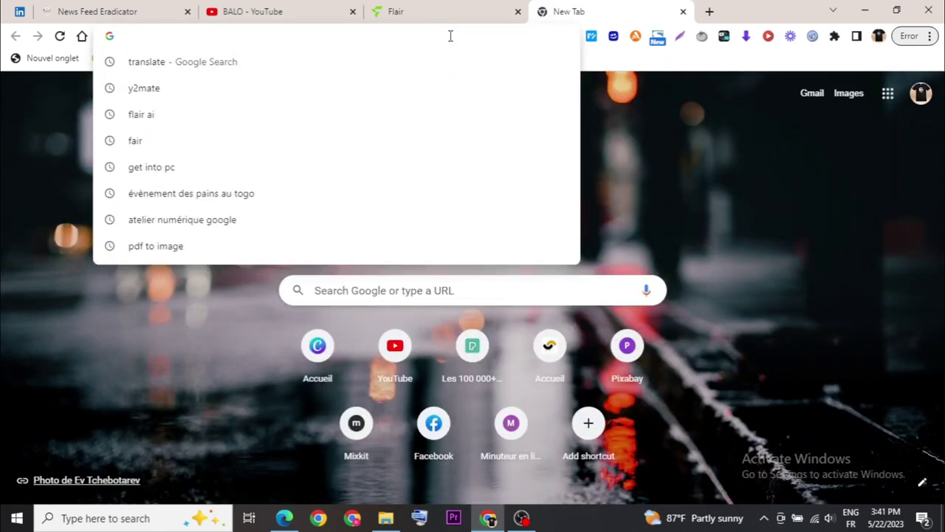
left_click(306, 115)
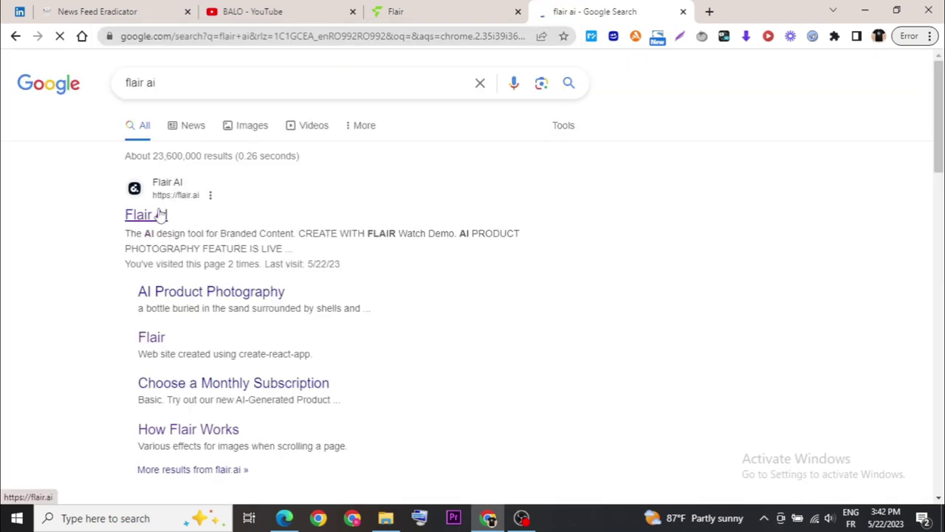
left_click(158, 215)
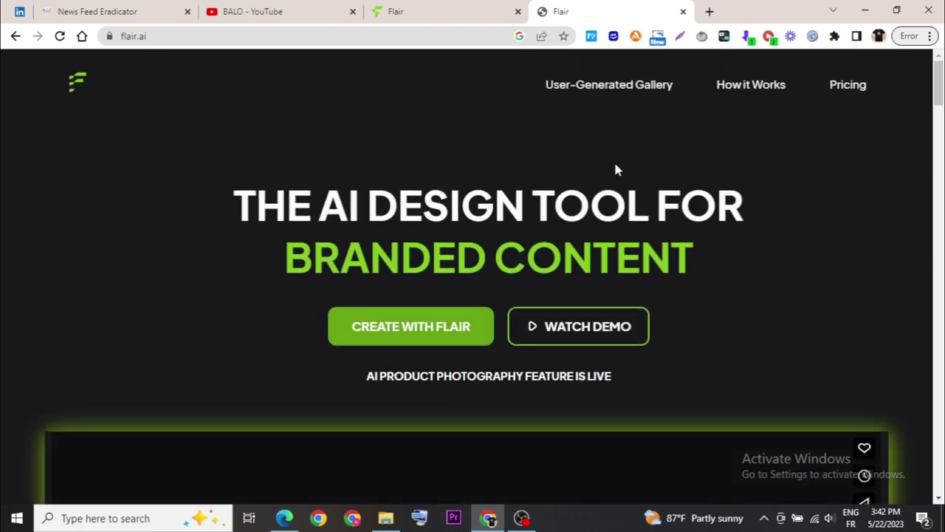
scroll(615, 167, "down", 1)
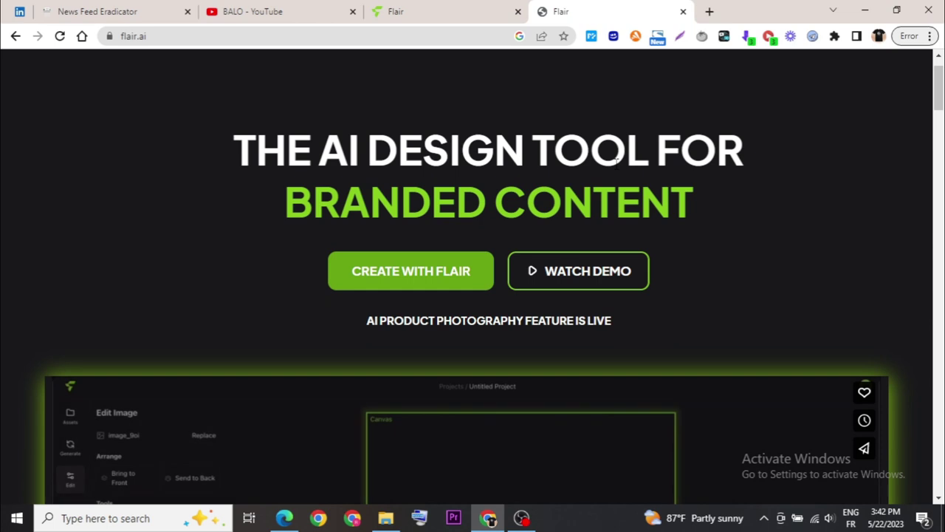
scroll(615, 166, "down", 3)
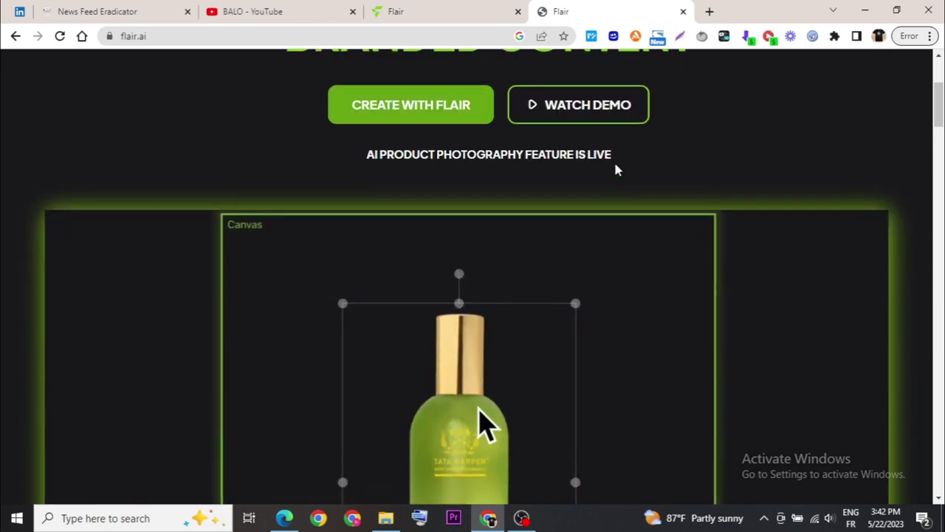
scroll(617, 170, "down", 5)
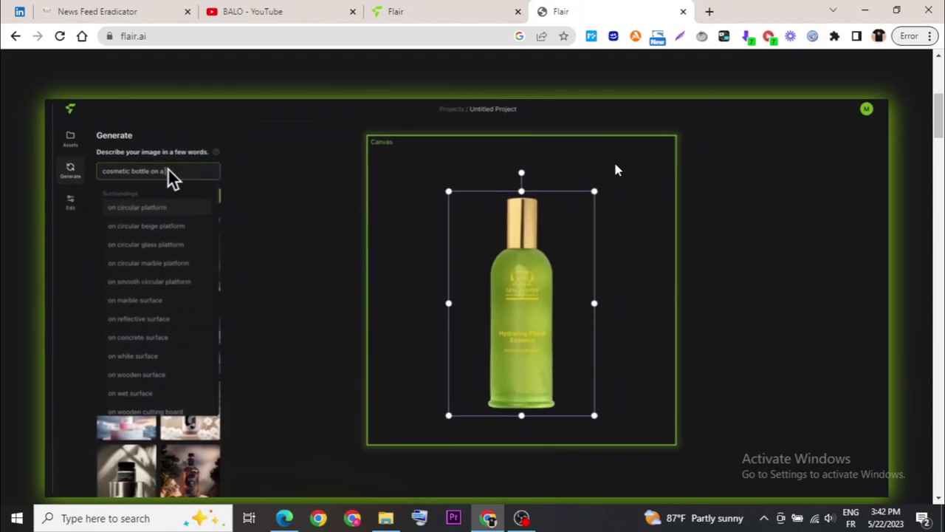
scroll(617, 170, "up", 1)
scroll(617, 170, "down", 1)
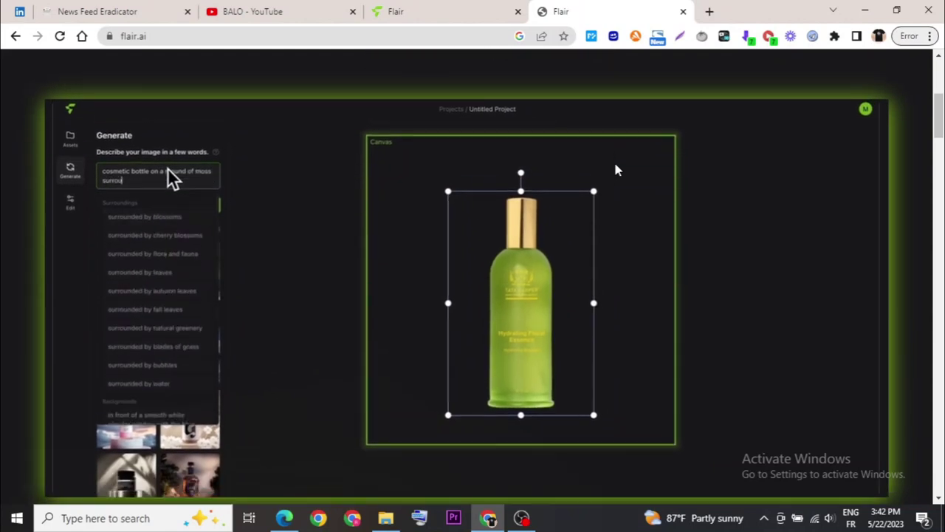
scroll(617, 169, "down", 1)
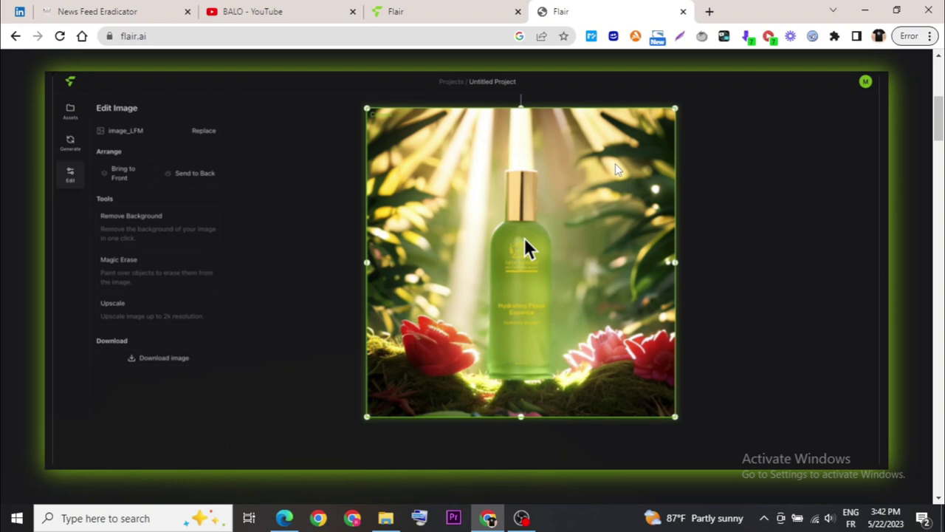
scroll(615, 163, "down", 1)
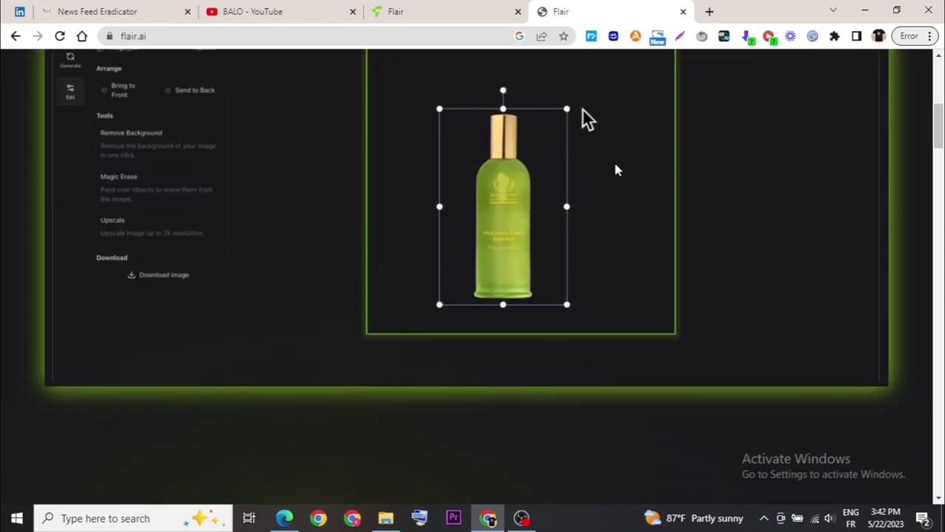
scroll(617, 170, "down", 5)
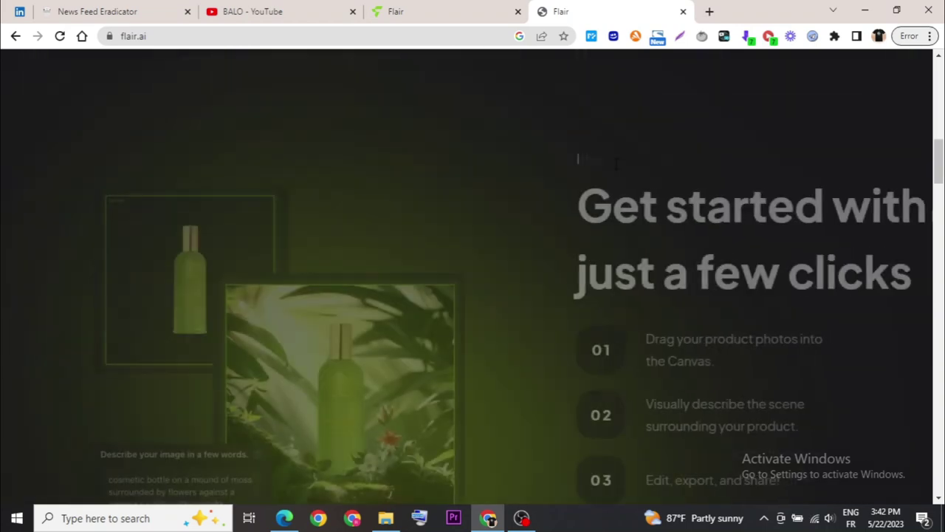
Scroll the flair.ai landing page to the footer, then back up through the feature sections to the top
scroll(615, 170, "down", 2)
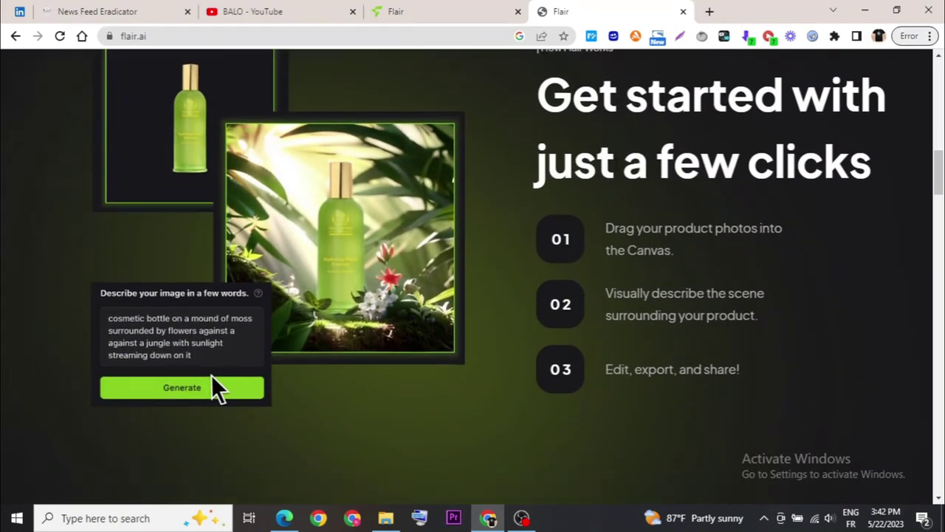
scroll(617, 170, "down", 3)
scroll(617, 170, "down", 3)
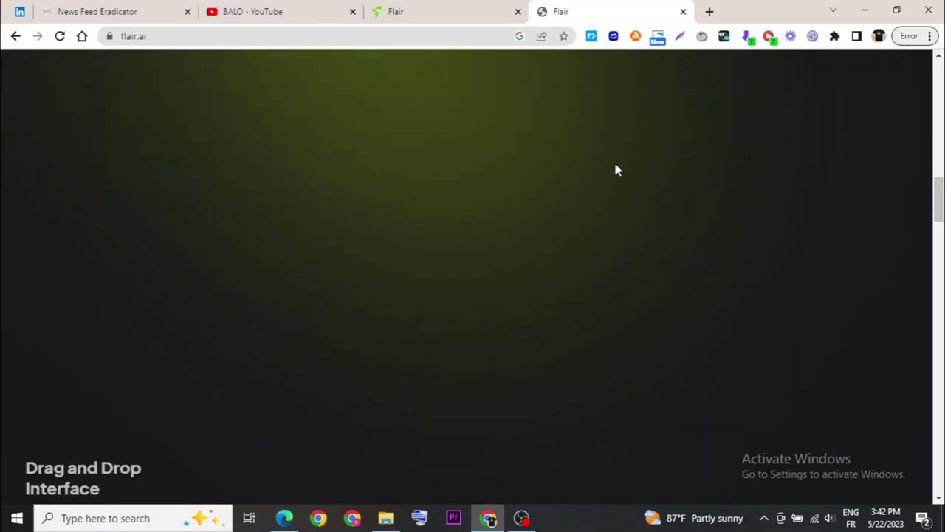
scroll(617, 170, "down", 2)
scroll(617, 170, "down", 1)
scroll(616, 169, "down", 1)
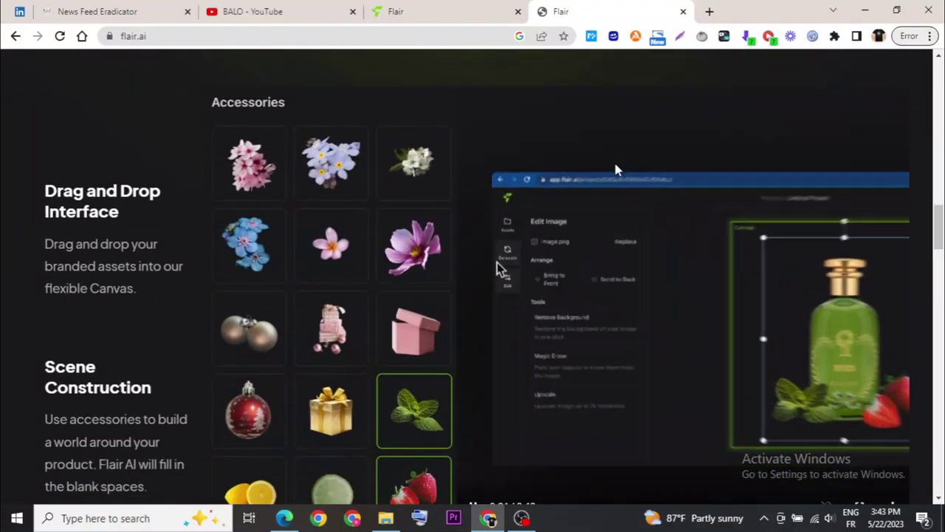
scroll(615, 170, "down", 1)
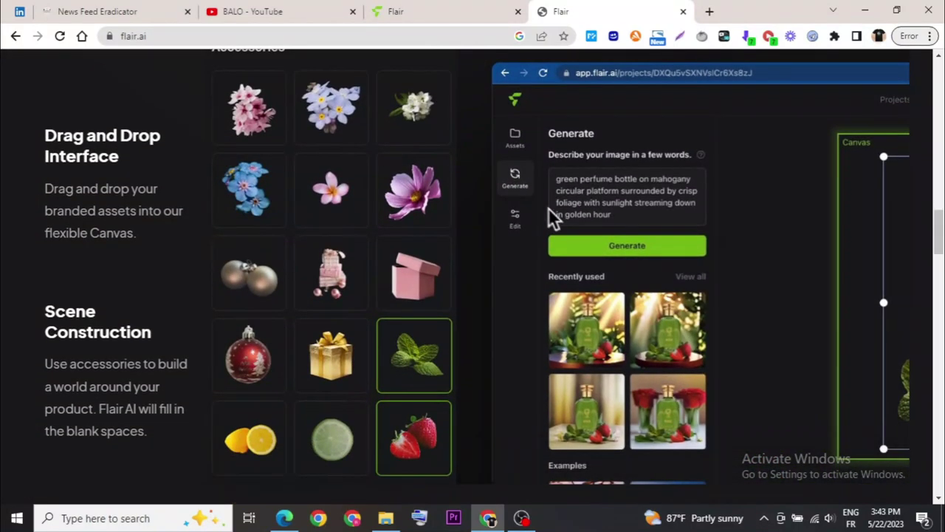
scroll(615, 170, "down", 1)
scroll(617, 169, "down", 2)
scroll(616, 170, "down", 1)
scroll(616, 170, "down", 1)
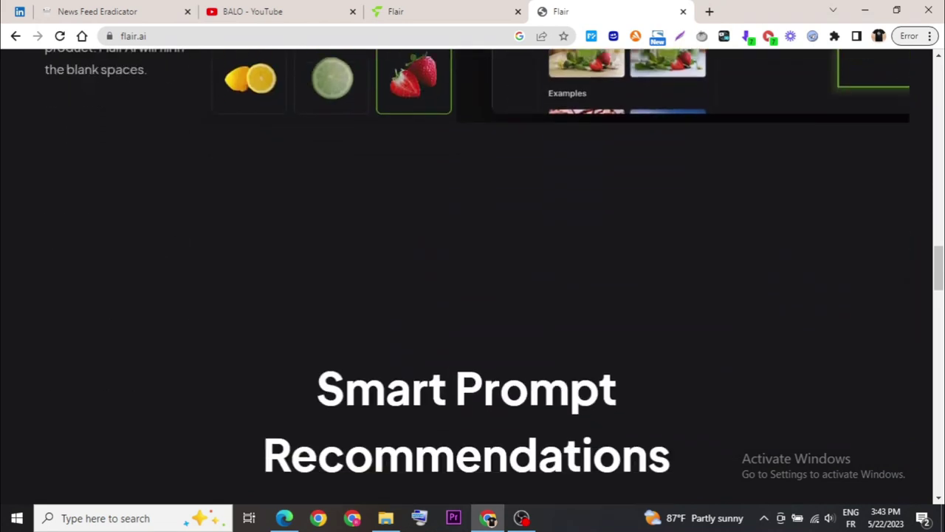
scroll(617, 169, "down", 2)
scroll(616, 170, "down", 1)
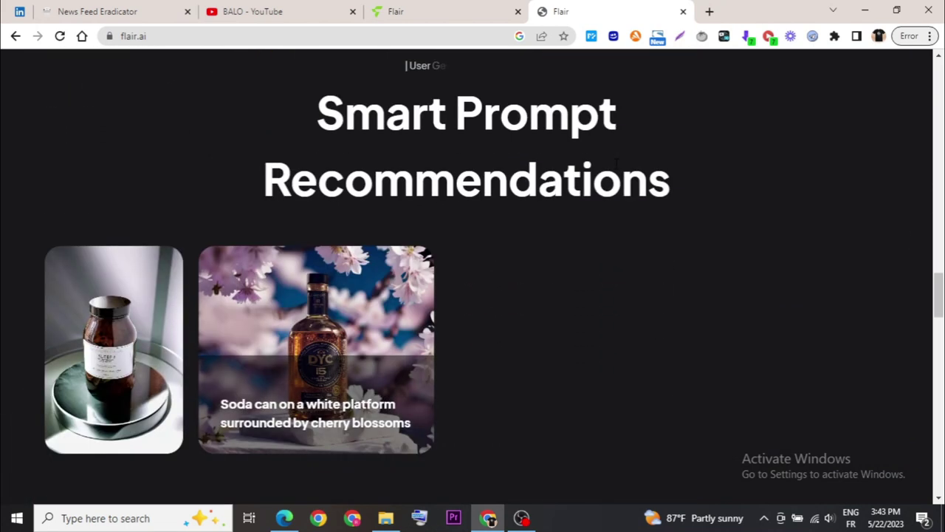
scroll(616, 162, "down", 3)
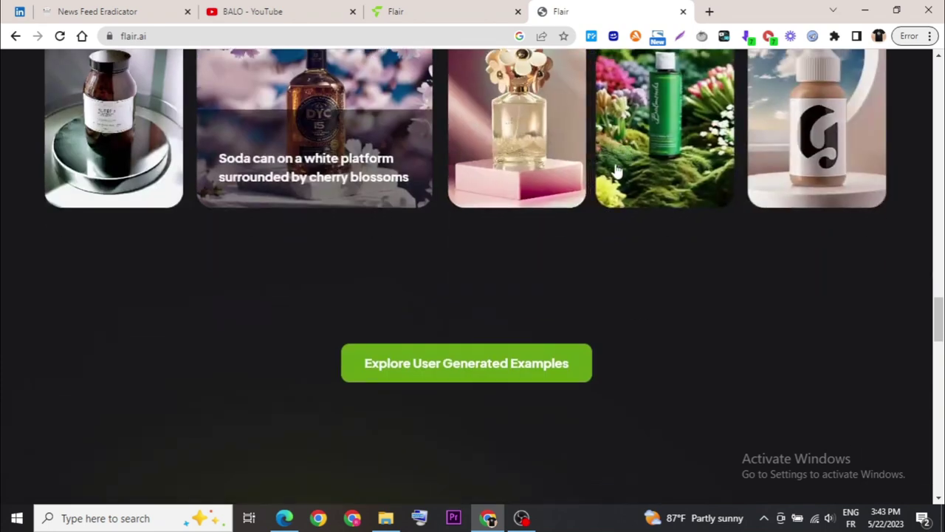
scroll(616, 170, "down", 3)
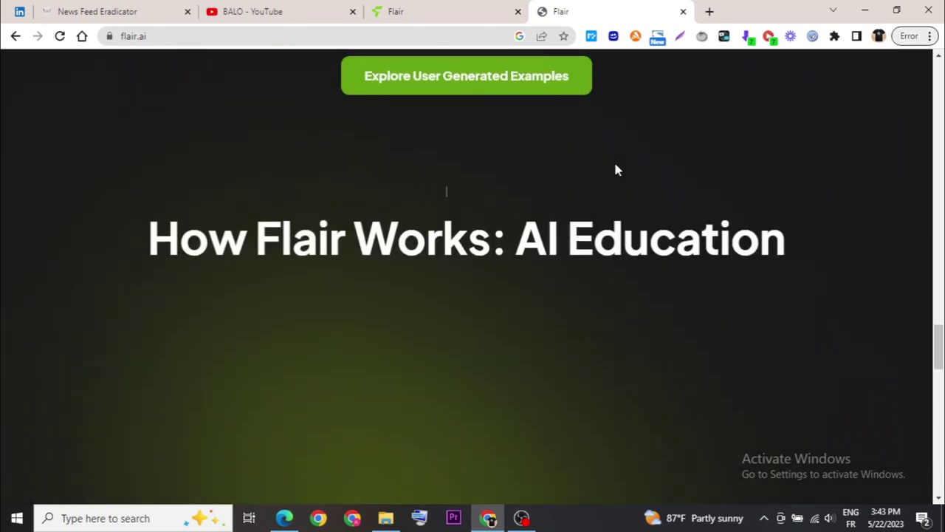
scroll(617, 170, "down", 1)
scroll(617, 170, "down", 3)
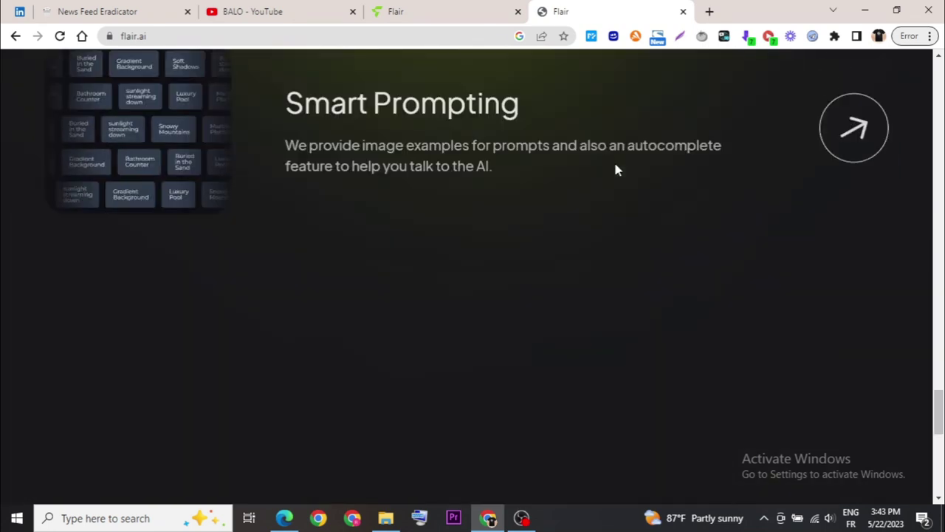
scroll(617, 170, "down", 3)
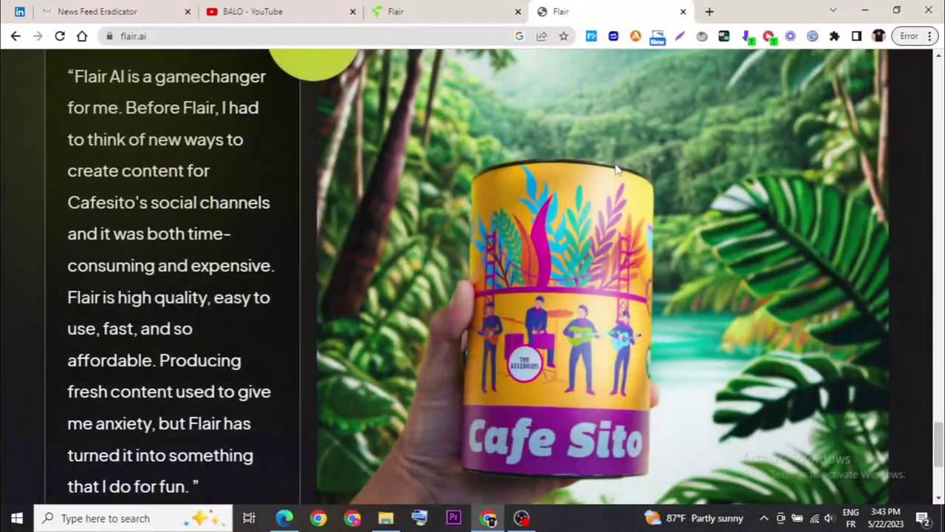
scroll(616, 170, "down", 3)
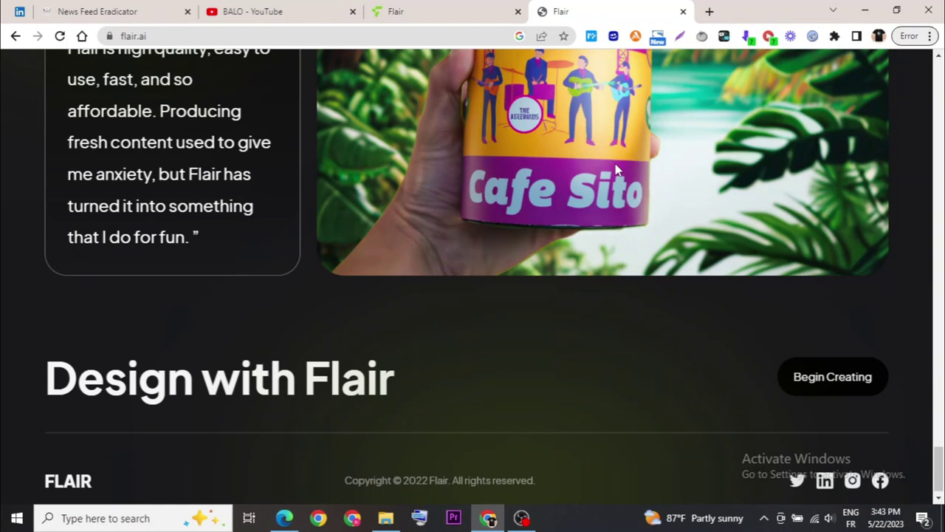
scroll(616, 170, "down", 1)
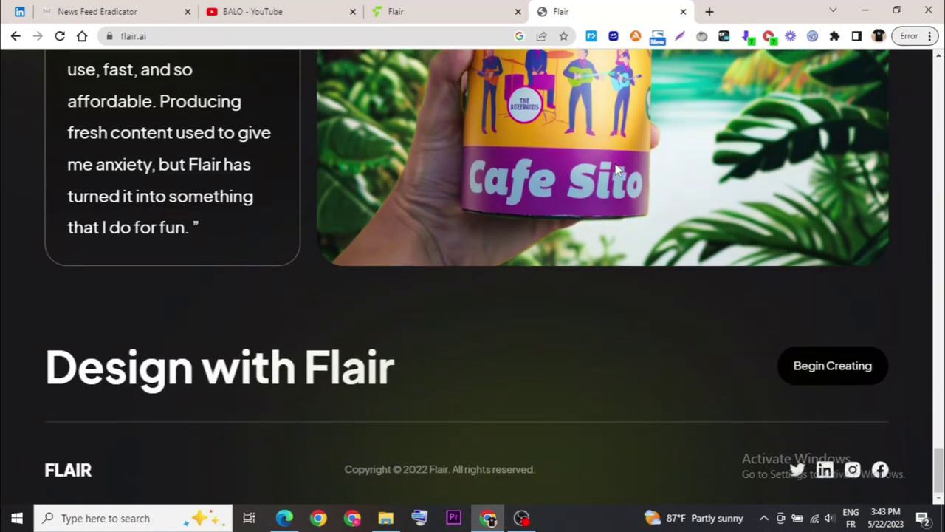
scroll(617, 170, "up", 3)
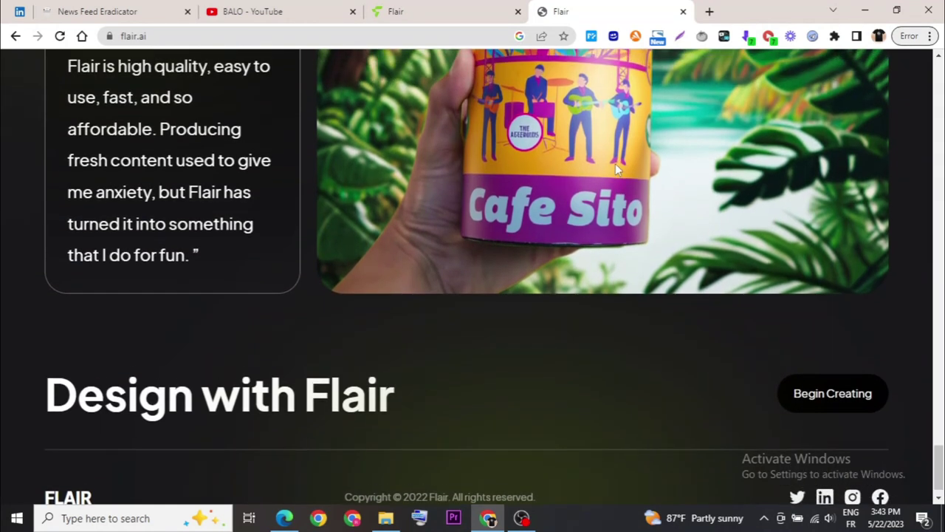
scroll(617, 170, "up", 4)
scroll(616, 170, "up", 3)
scroll(617, 170, "up", 2)
scroll(616, 170, "up", 2)
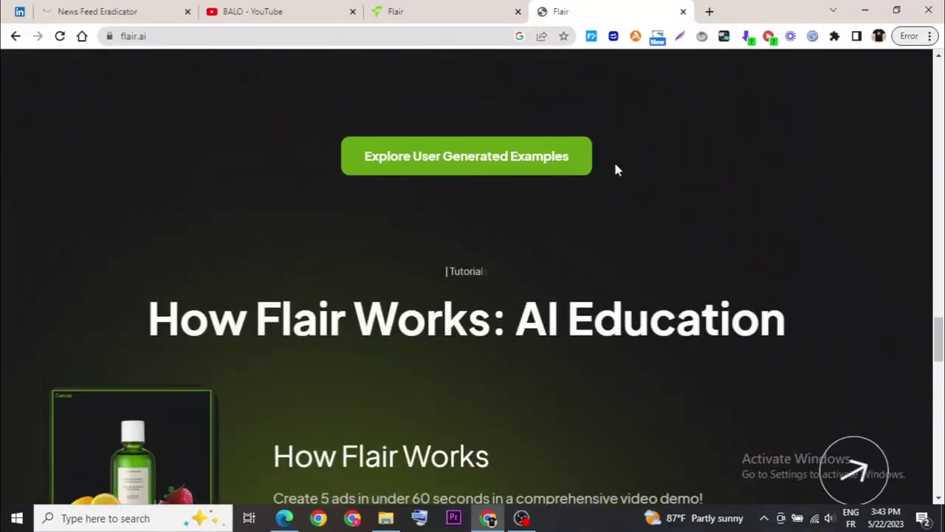
scroll(616, 170, "up", 3)
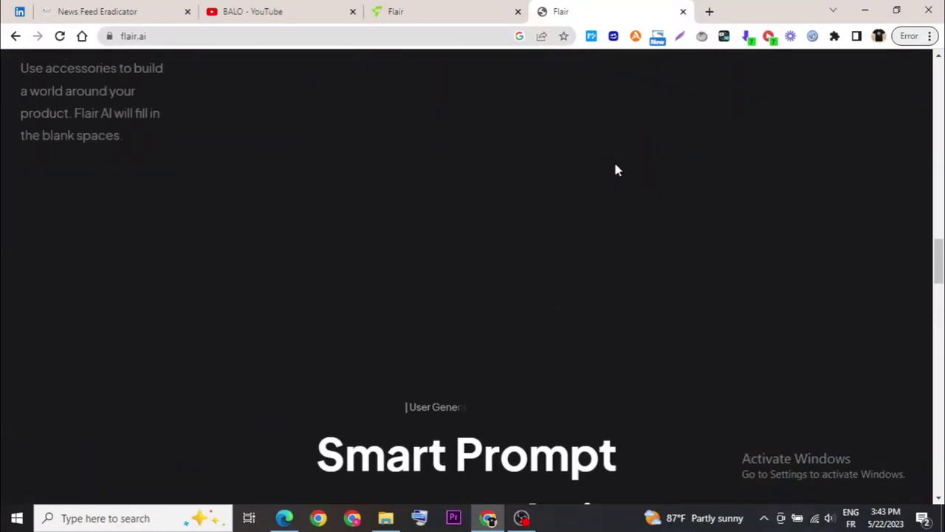
scroll(616, 170, "up", 4)
scroll(617, 170, "up", 3)
scroll(617, 170, "up", 4)
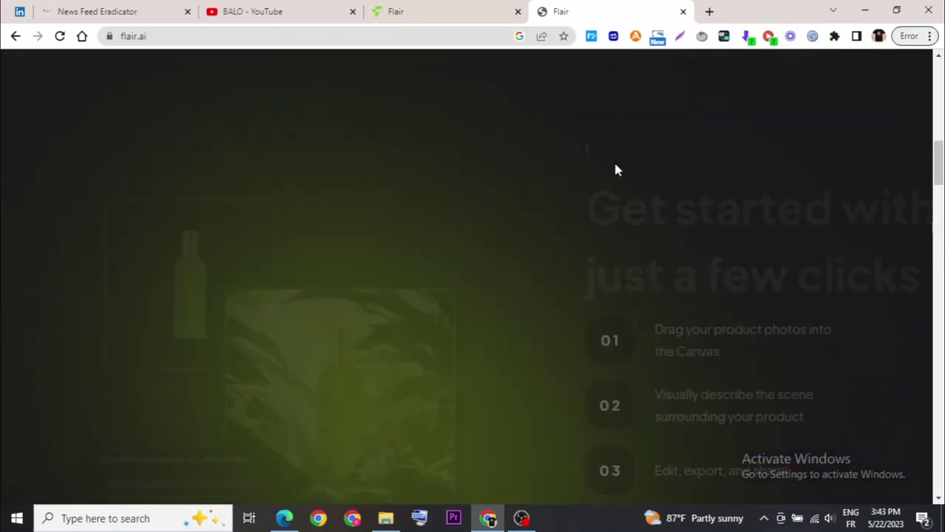
scroll(617, 170, "up", 3)
scroll(617, 170, "up", 3)
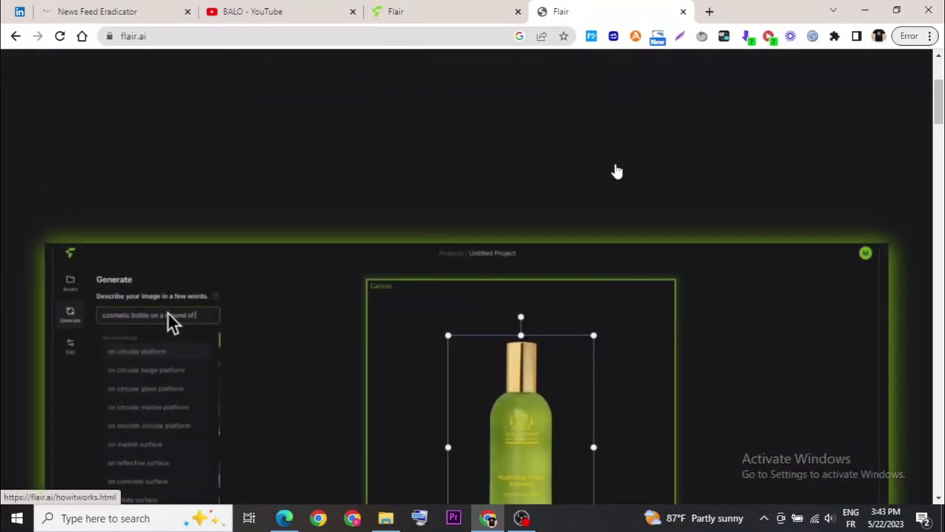
scroll(617, 169, "up", 3)
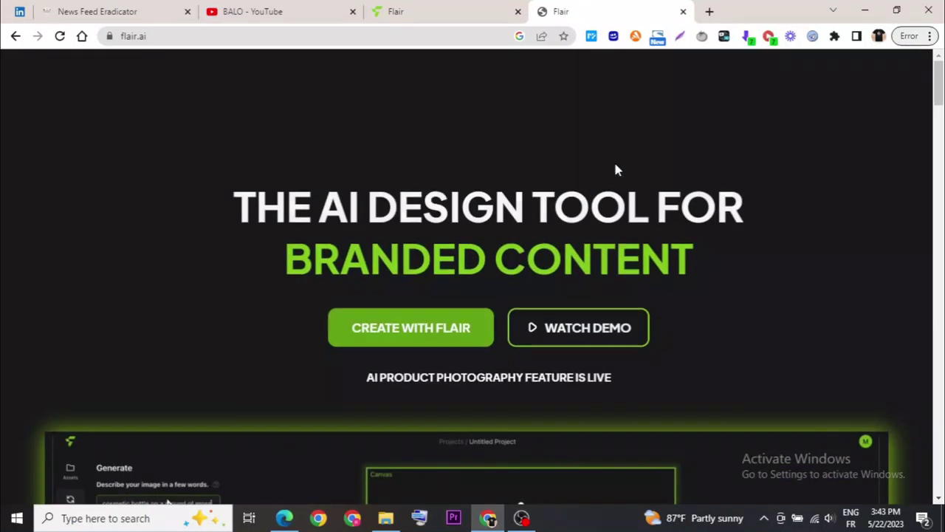
In the Flair project, drag the serum bottle into the centre of the product frame and show the Generate Photoshoot panel
left_click(473, 11)
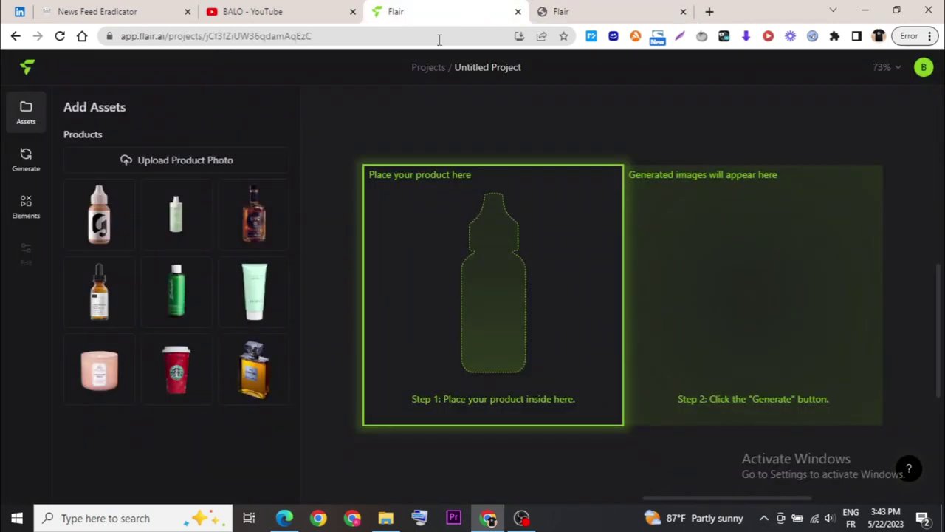
left_click(107, 223)
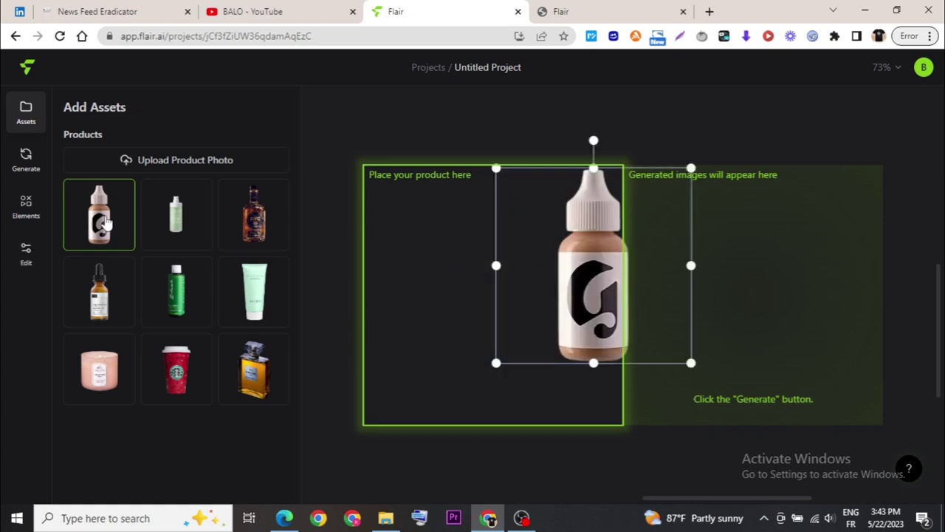
left_click_drag(567, 277, 466, 307)
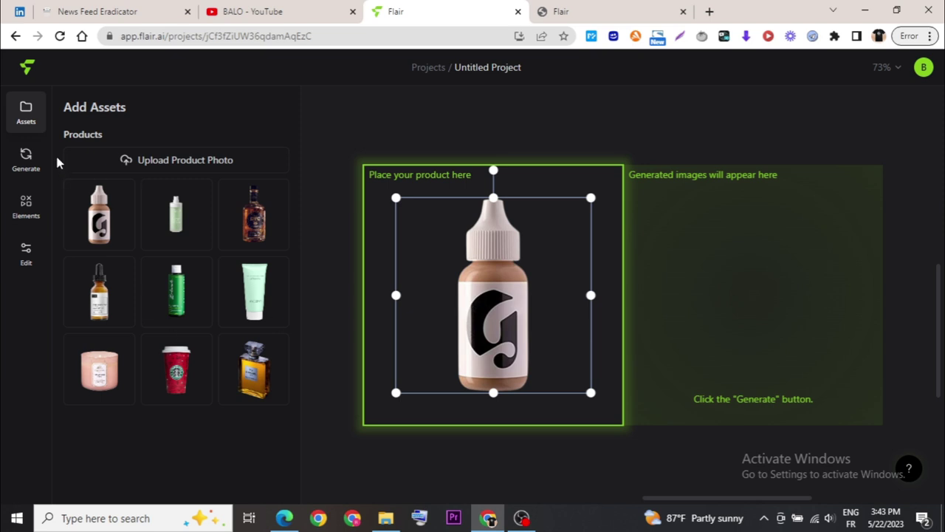
left_click(26, 157)
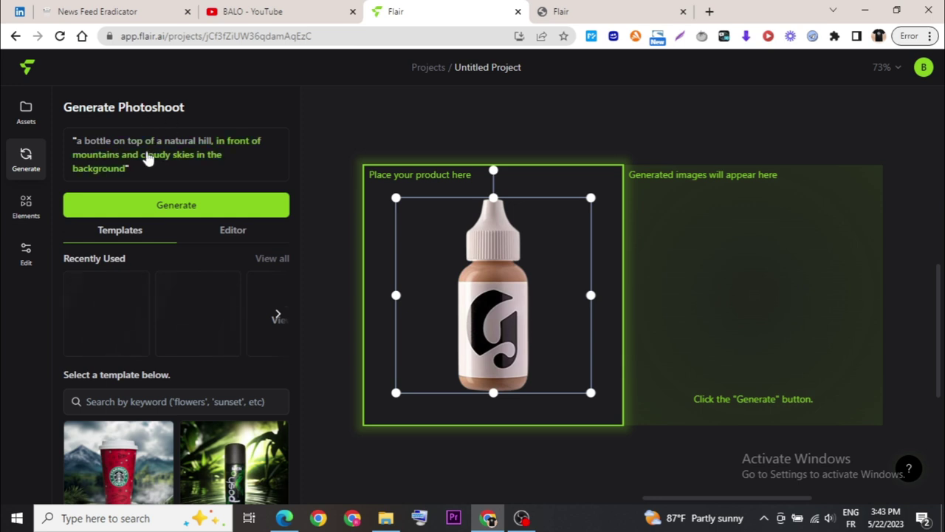
left_click(148, 159)
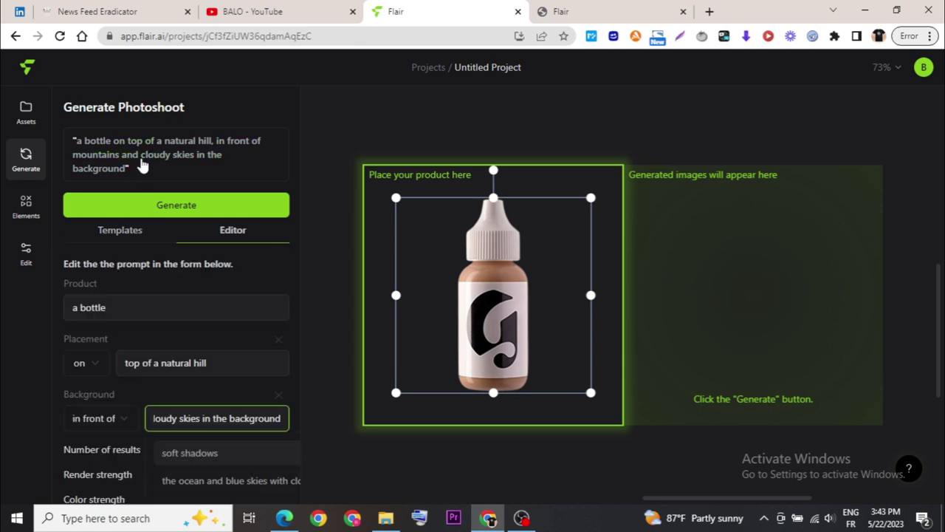
left_click(120, 230)
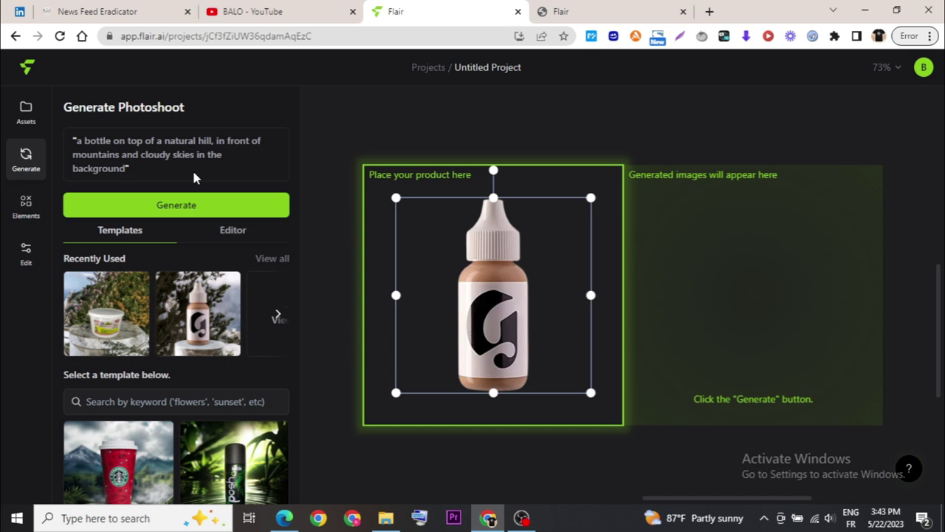
left_click_drag(130, 170, 94, 131)
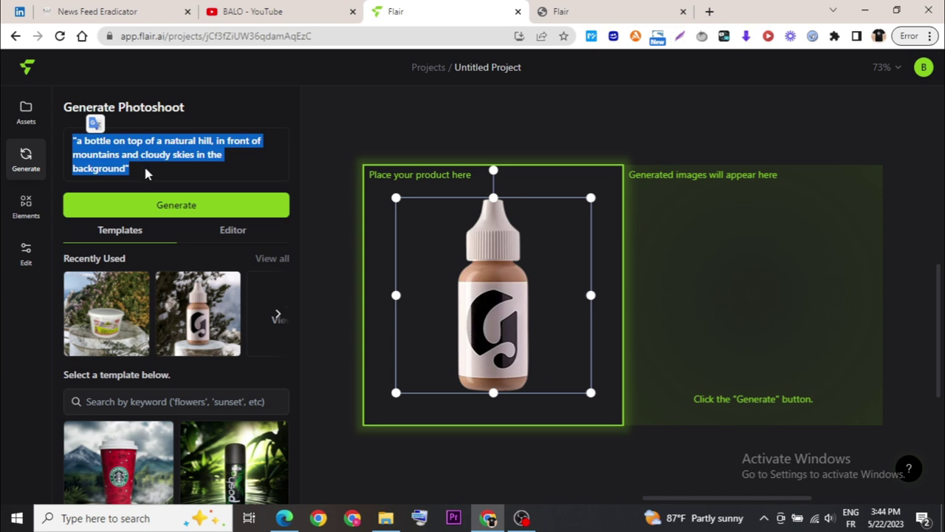
left_click(144, 169)
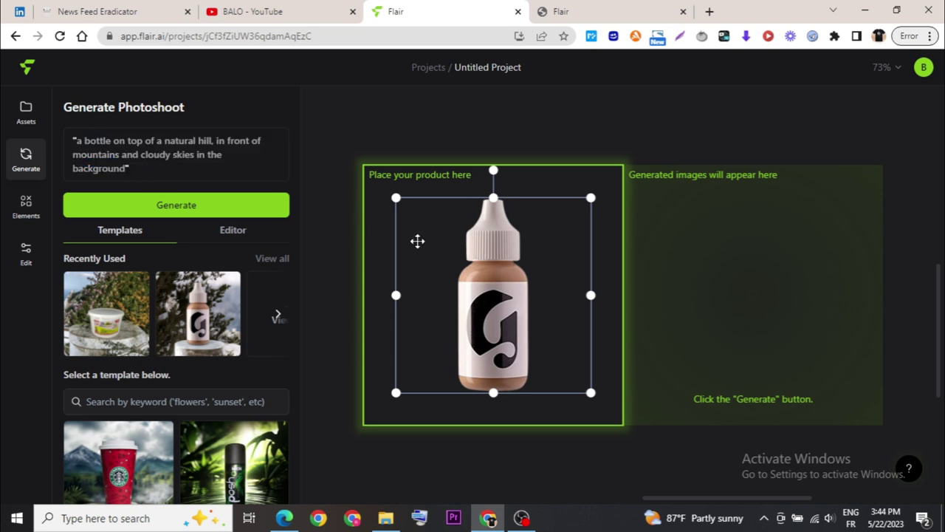
Generate the bottle-on-a-mountain-hill photoshoot and select the result to edit it
left_click(197, 209)
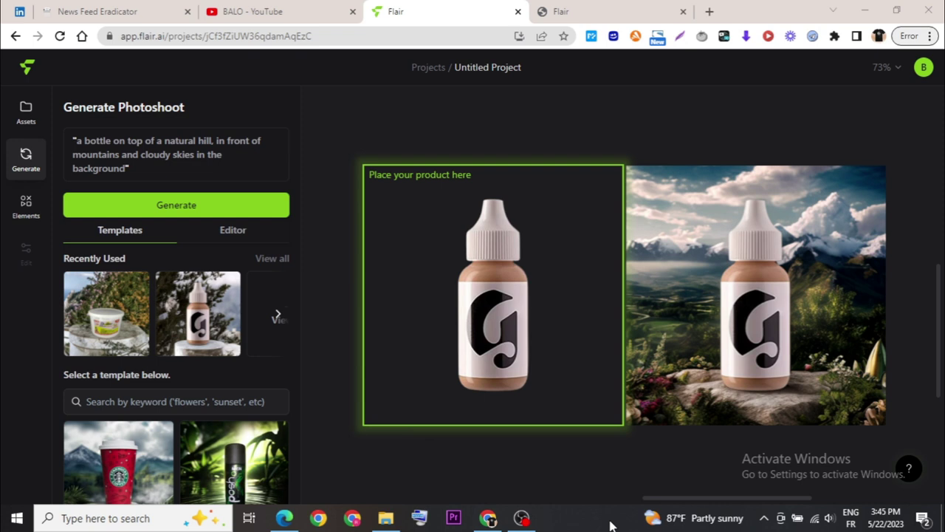
left_click(781, 376)
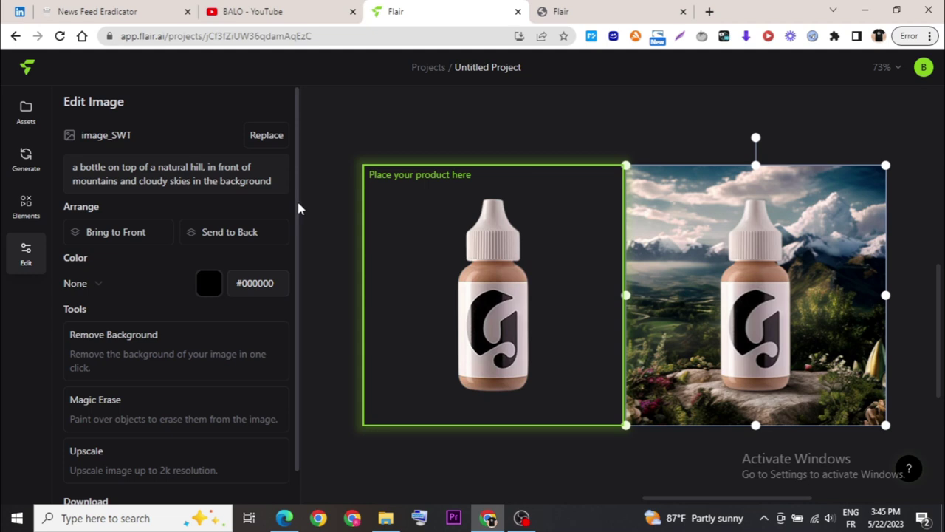
Download the generated mountain-hill bottle photo as image_SWT.png, then bring up File Explorer
scroll(291, 325, "down", 1)
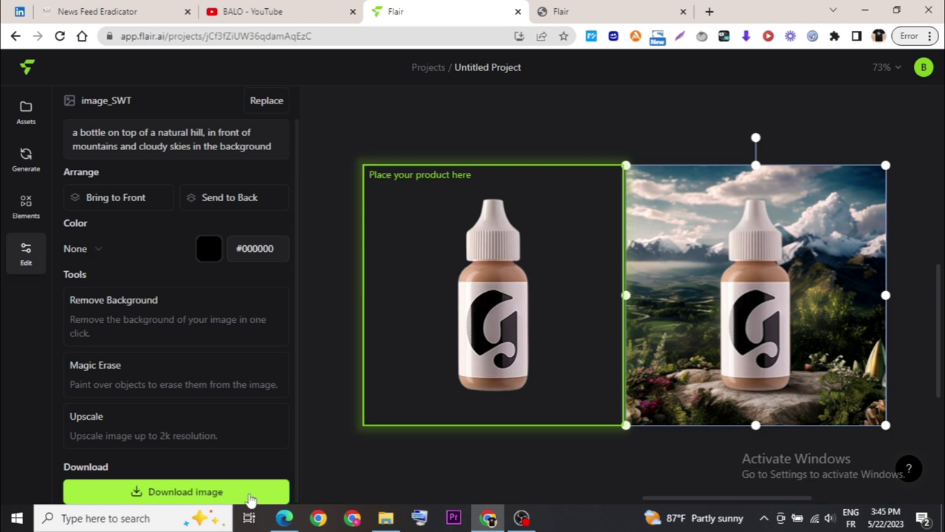
left_click(250, 499)
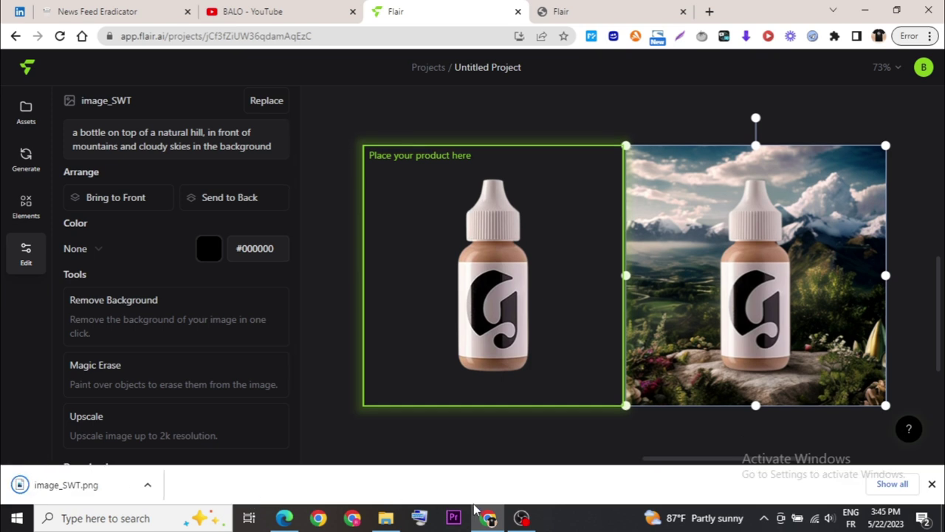
mouse_move(386, 518)
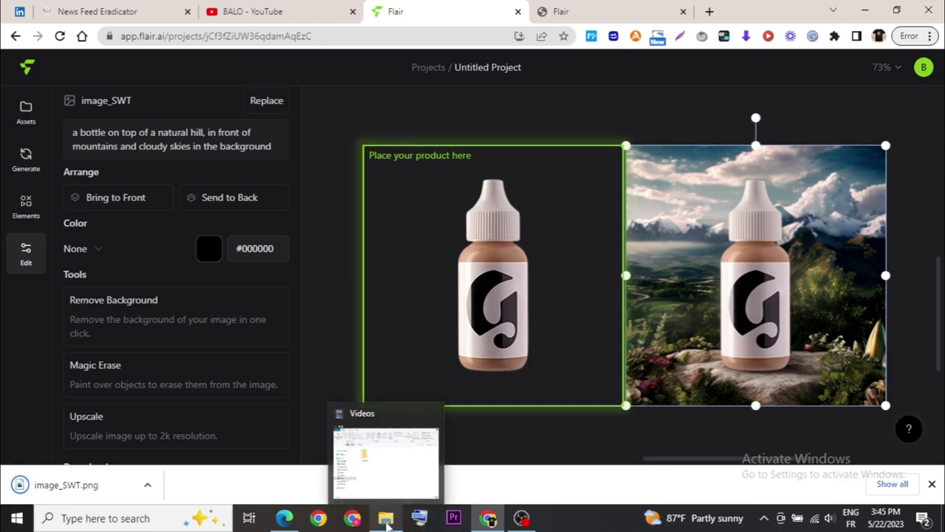
left_click(387, 521)
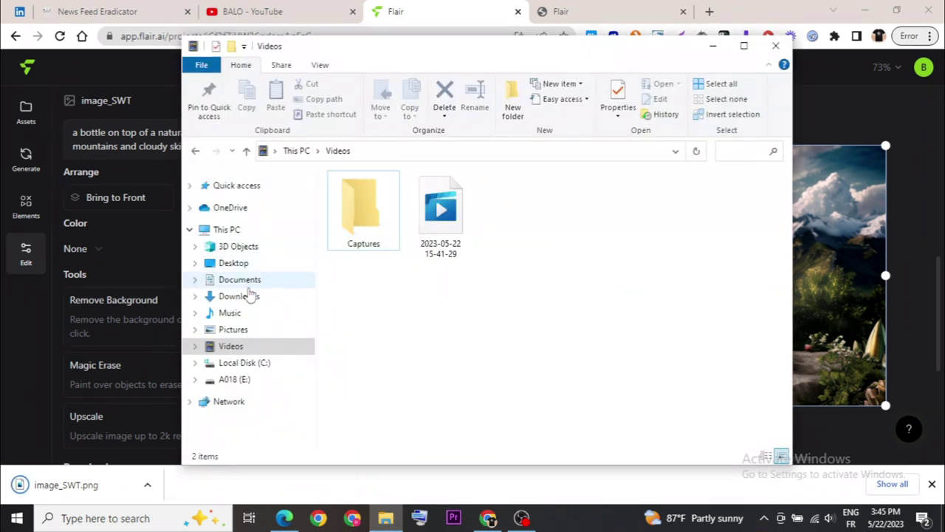
Open image_SWT from the Downloads folder in the Photos viewer
left_click(249, 303)
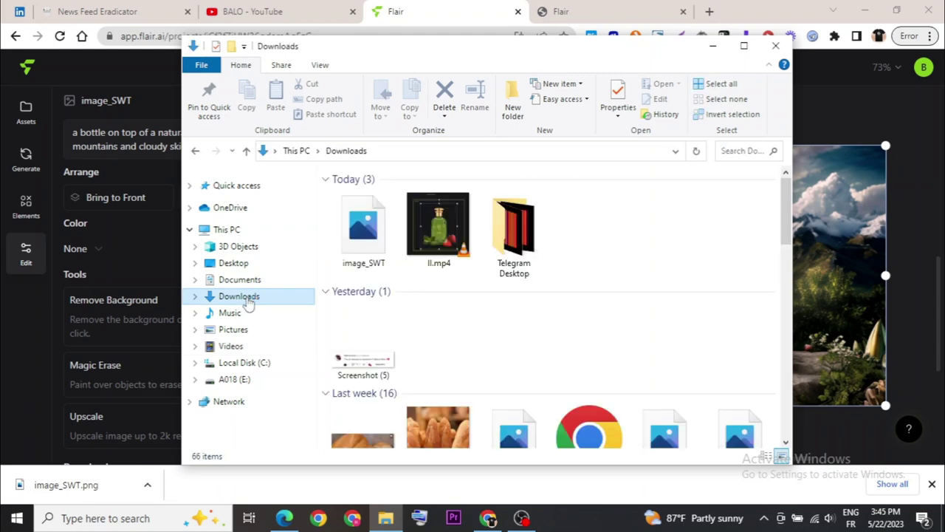
double_click(357, 240)
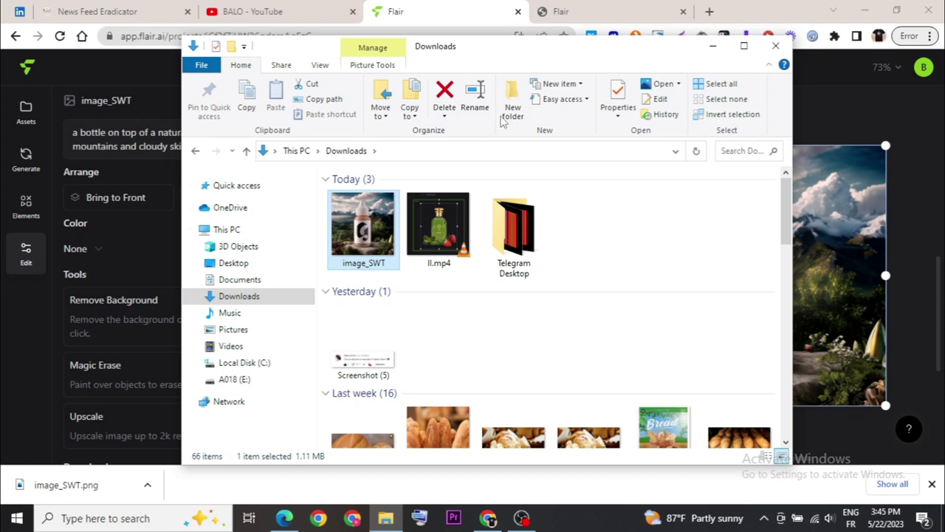
left_click(648, 87)
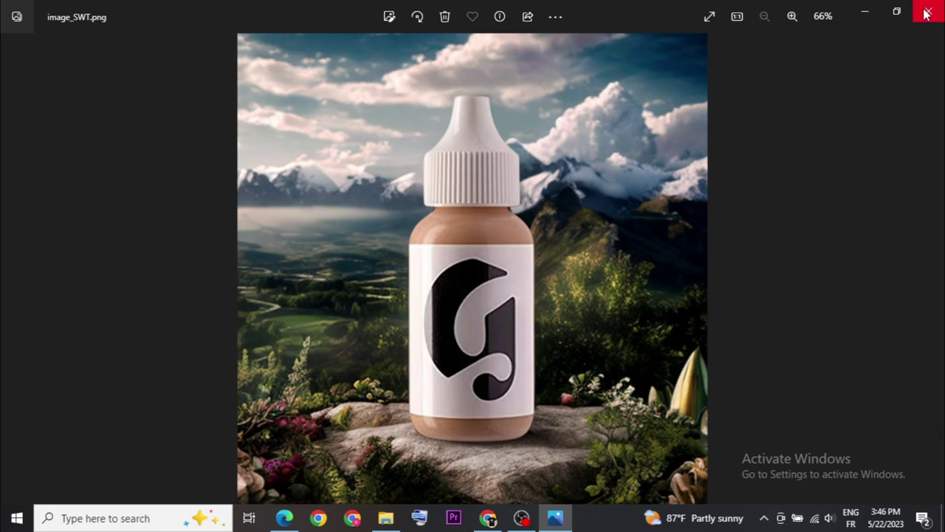
Close the Photos viewer showing image_SWT.png to return to the Downloads folder
left_click(926, 13)
mouse_move(781, 203)
left_mouse_down()
mouse_move(776, 218)
mouse_move(777, 188)
left_mouse_up()
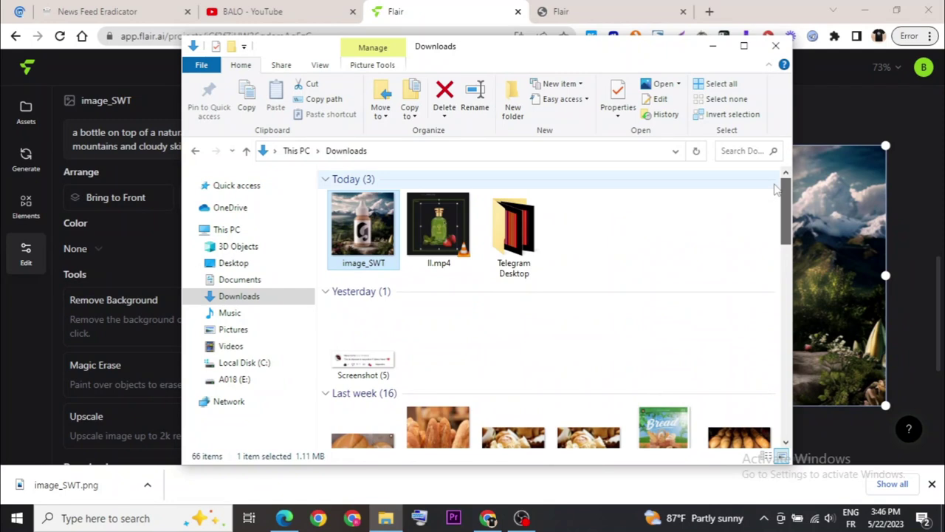
Dismiss Chrome's download bar, minimize Chrome and File Explorer, and bring OBS Studio forward
left_click(932, 484)
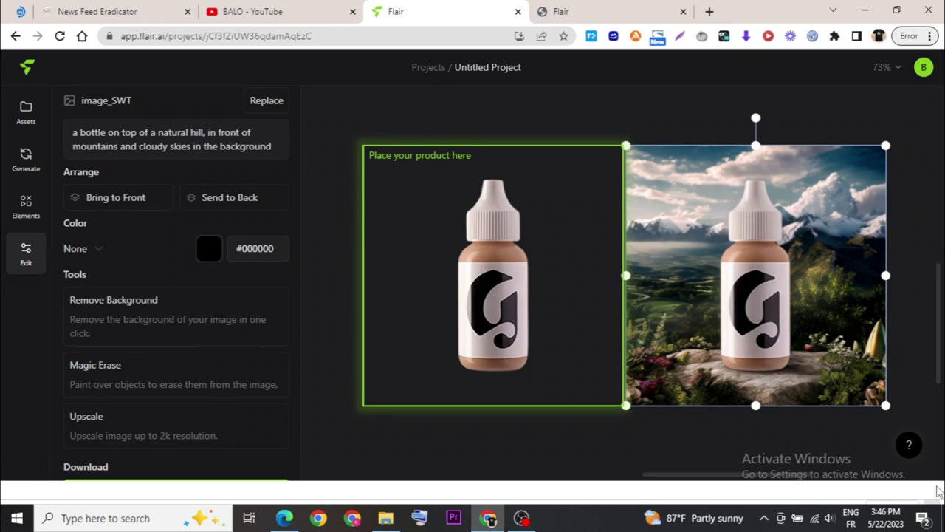
left_click(870, 9)
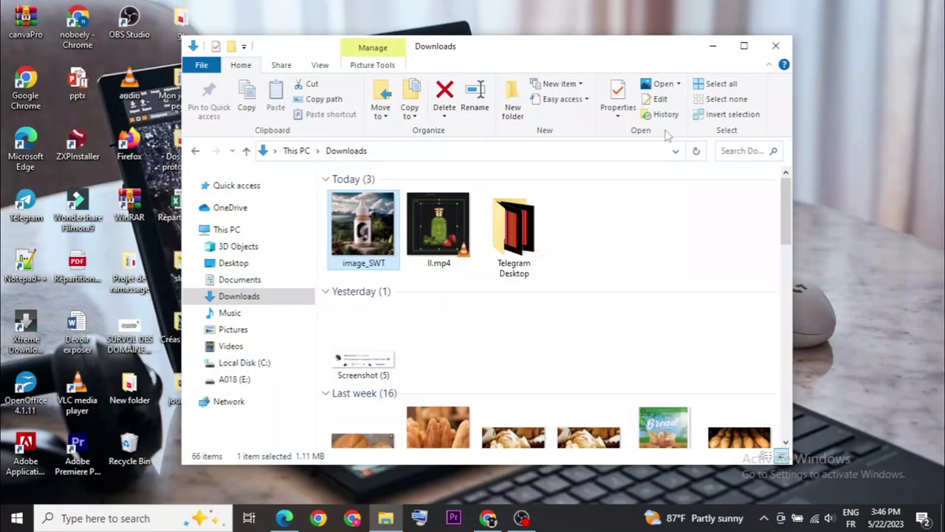
left_click(712, 46)
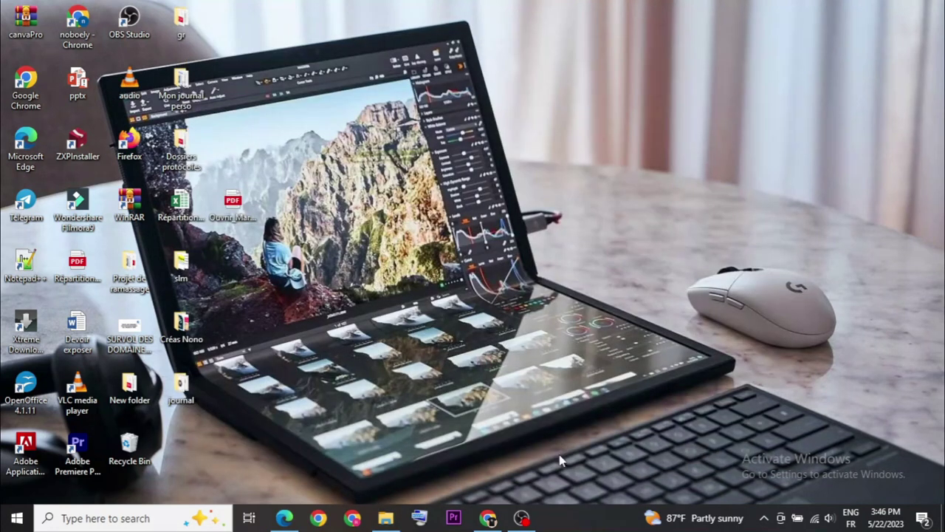
left_click(526, 523)
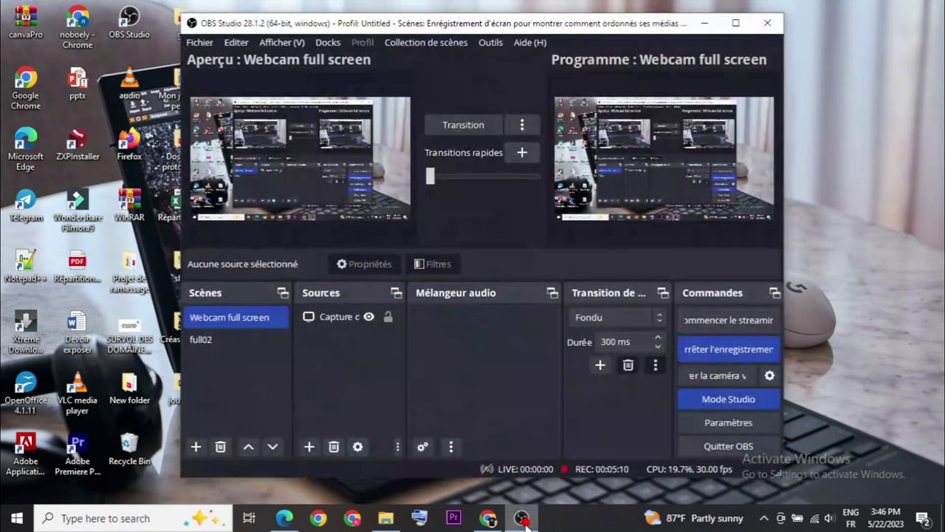